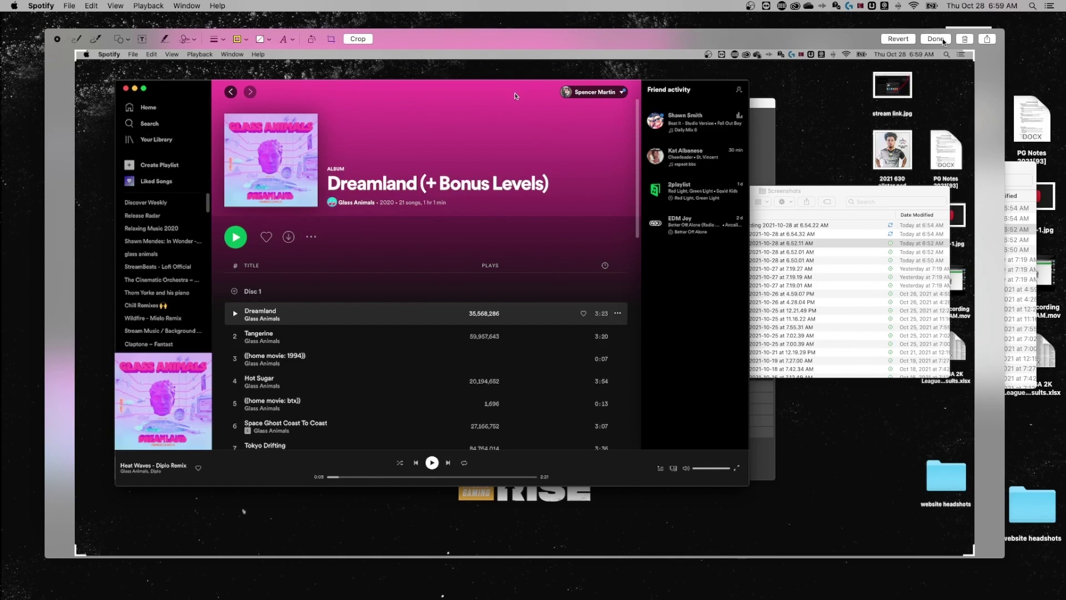
Step: View the sharing destinations for the open full-screen screenshot and delete the screenshot
left_click(988, 38)
left_click(989, 40)
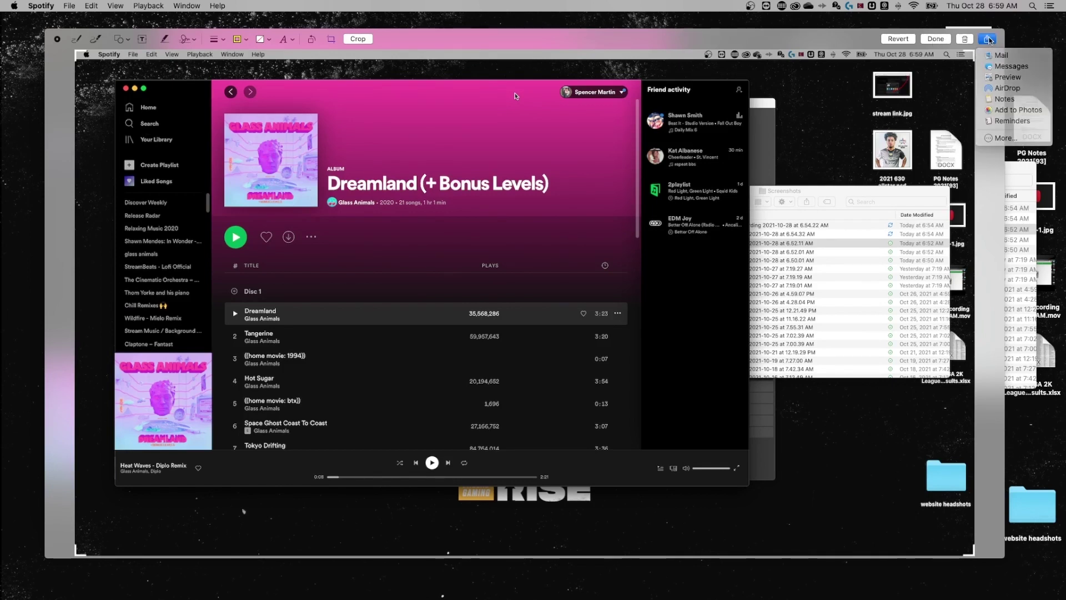
left_click(965, 40)
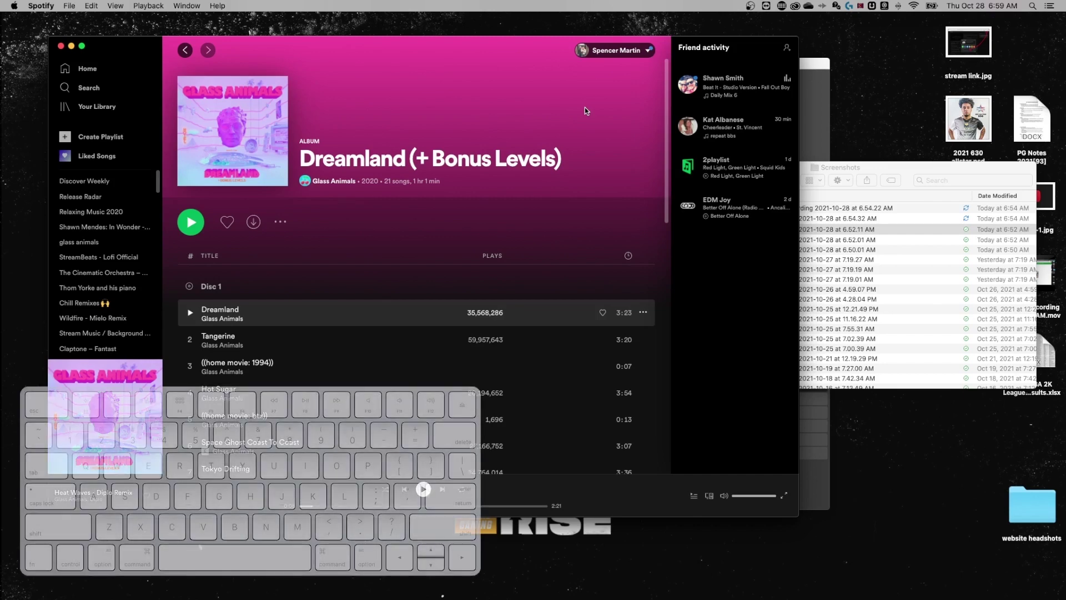
Step: Capture a custom rectangular area of the screen enclosing the whole Spotify window as a screenshot
key("super+shift+4")
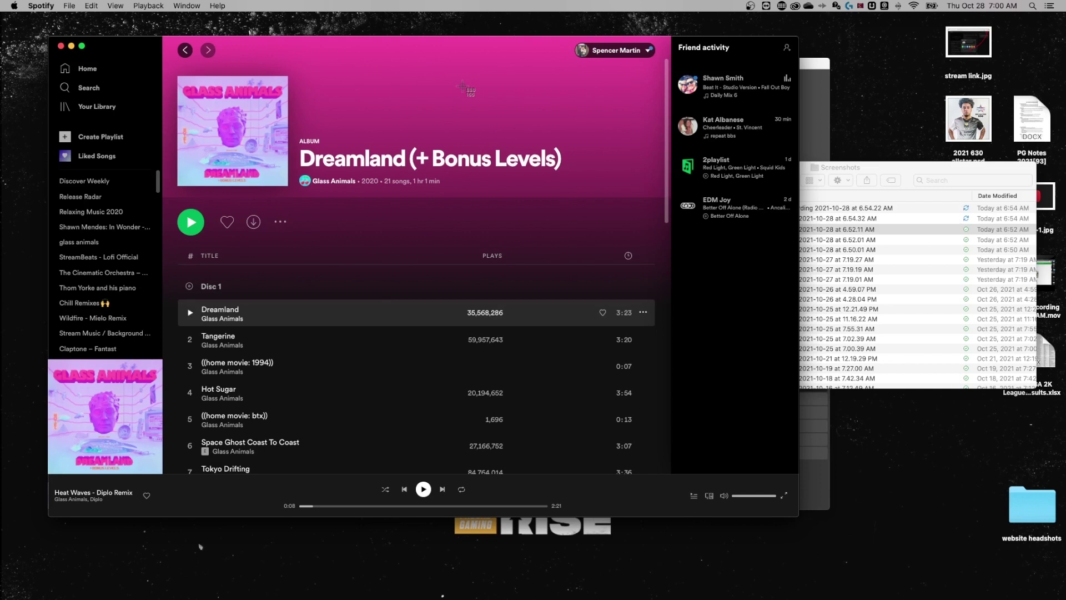
left_click_drag(21, 18, 951, 541)
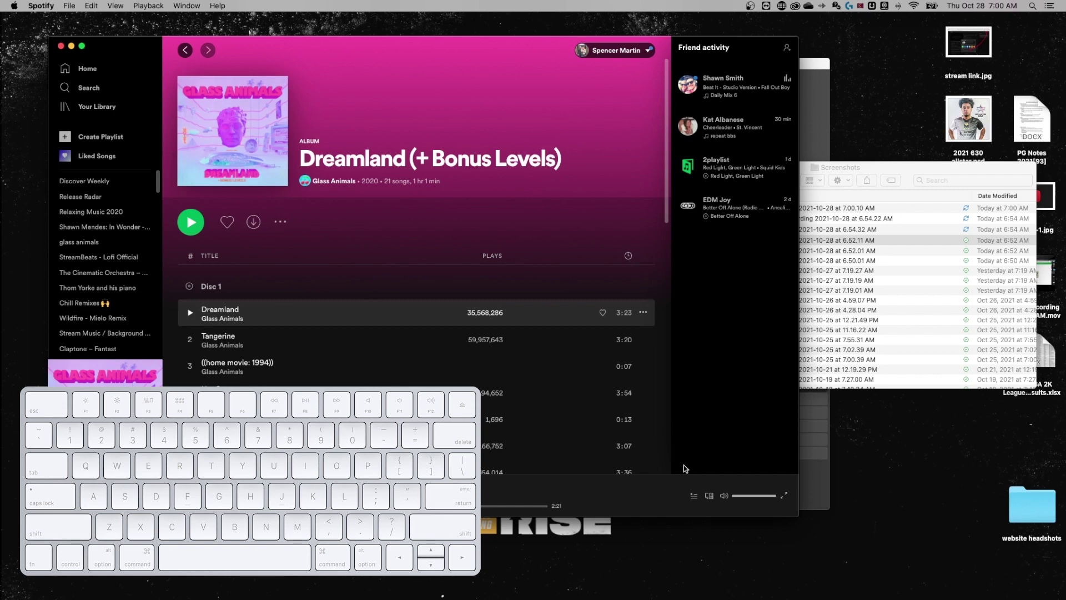
Step: Capture the Spotify window with its drop shadow, open the screenshot for markup, and delete it
key("super+shift+4")
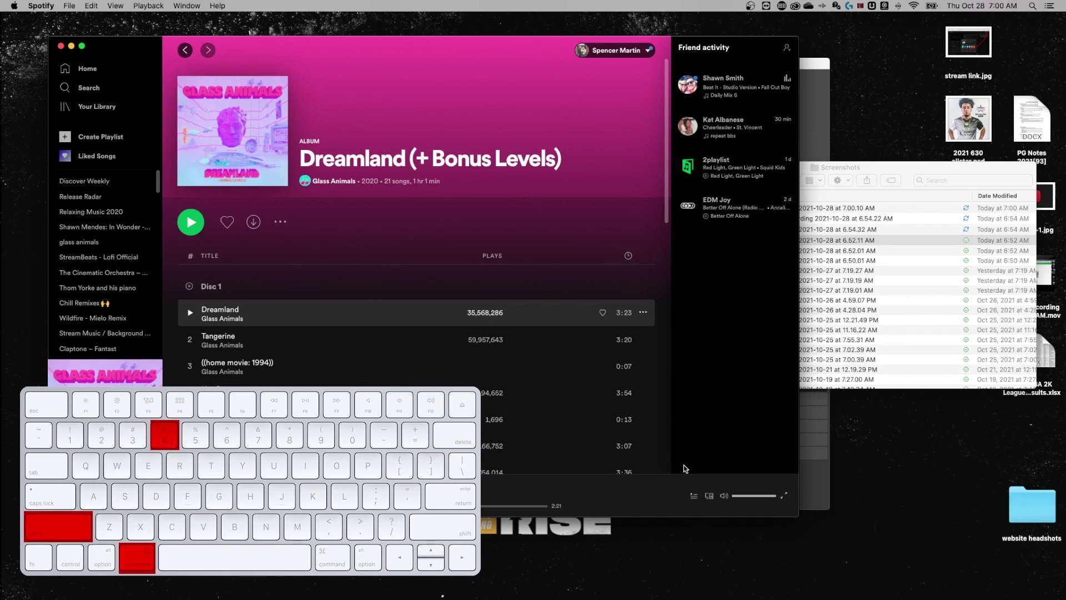
key("space")
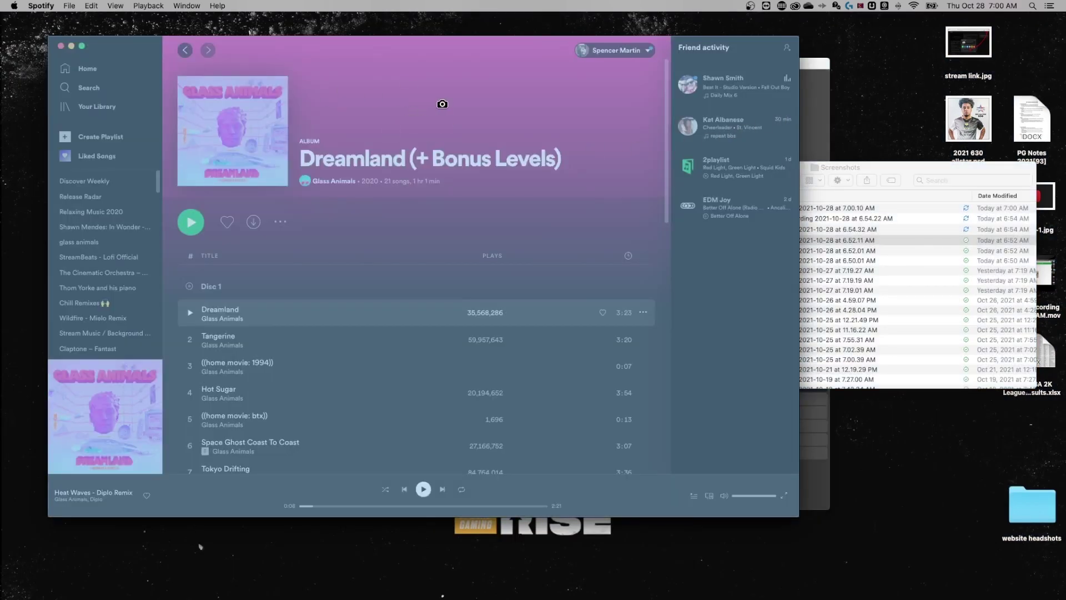
left_click(442, 103)
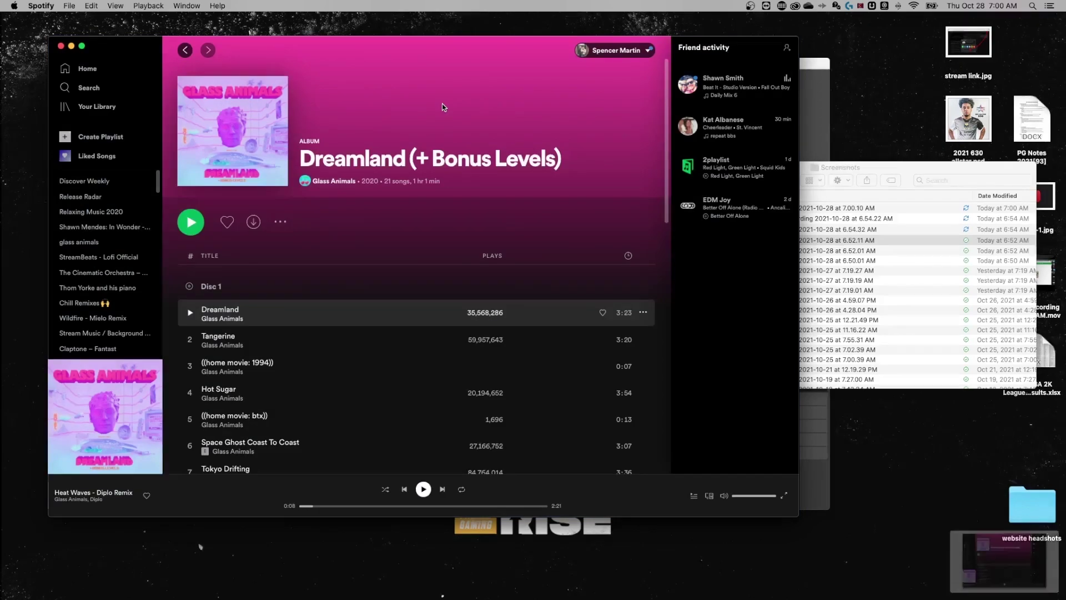
left_click(994, 567)
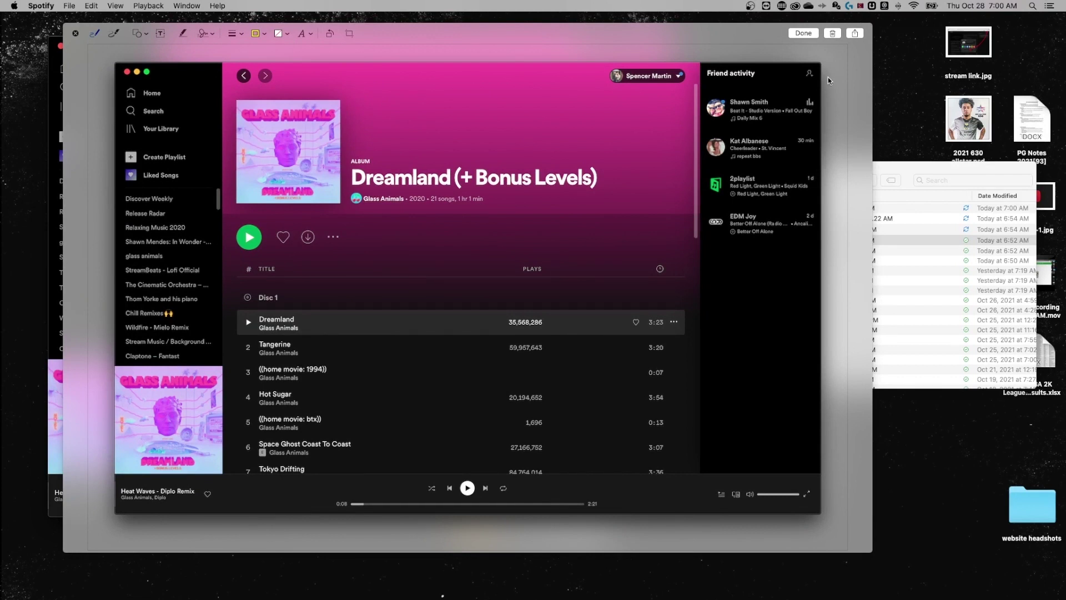
left_click(833, 33)
Step: Capture the Spotify window without its drop shadow, view the result in the markup preview, and close it
key("super+shift+4")
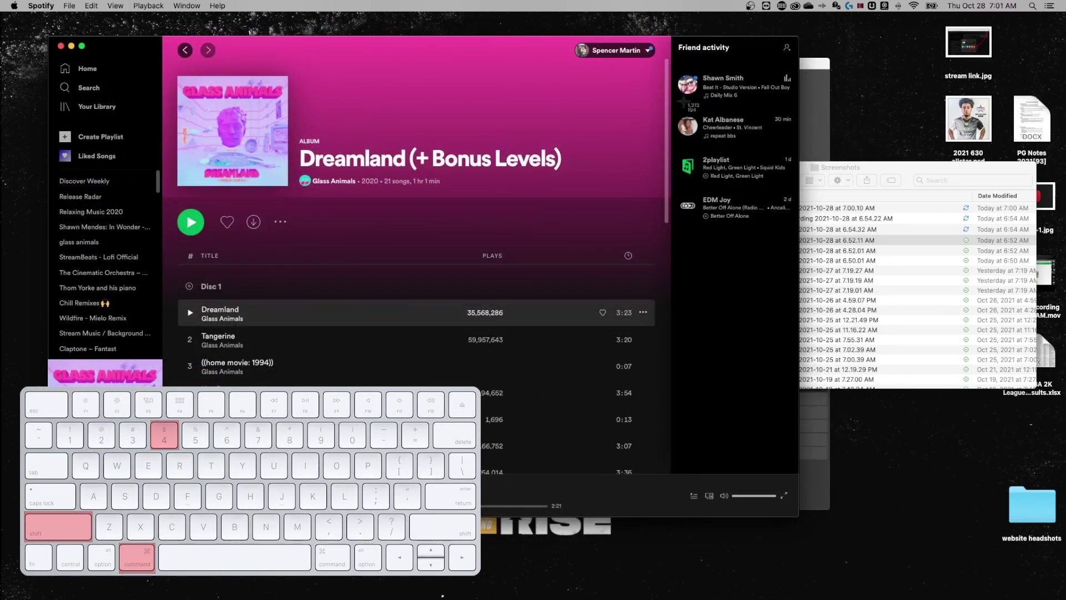
key("space")
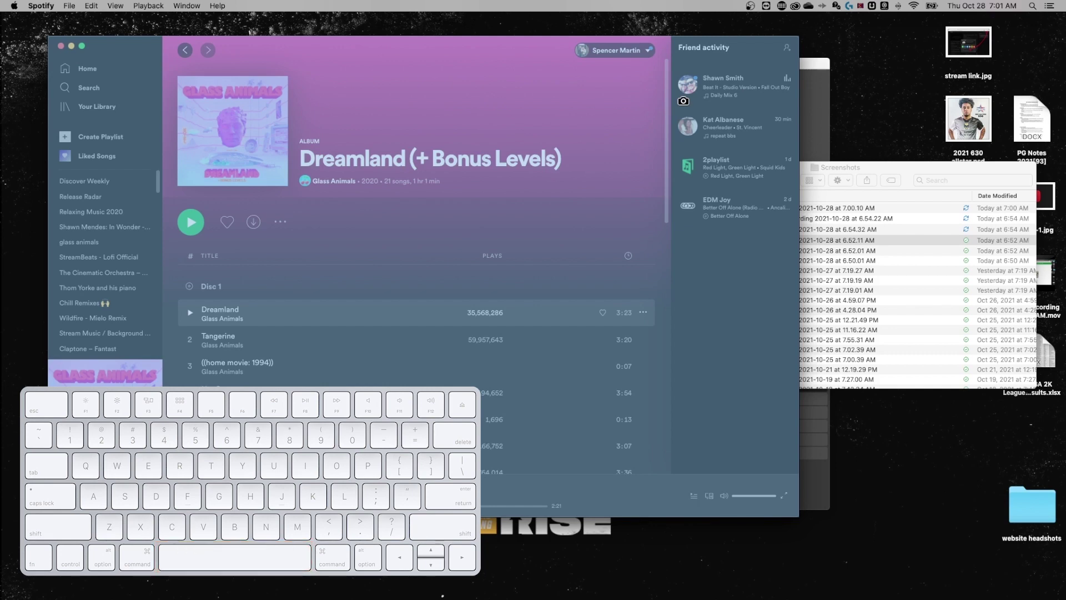
left_click(661, 107, "alt")
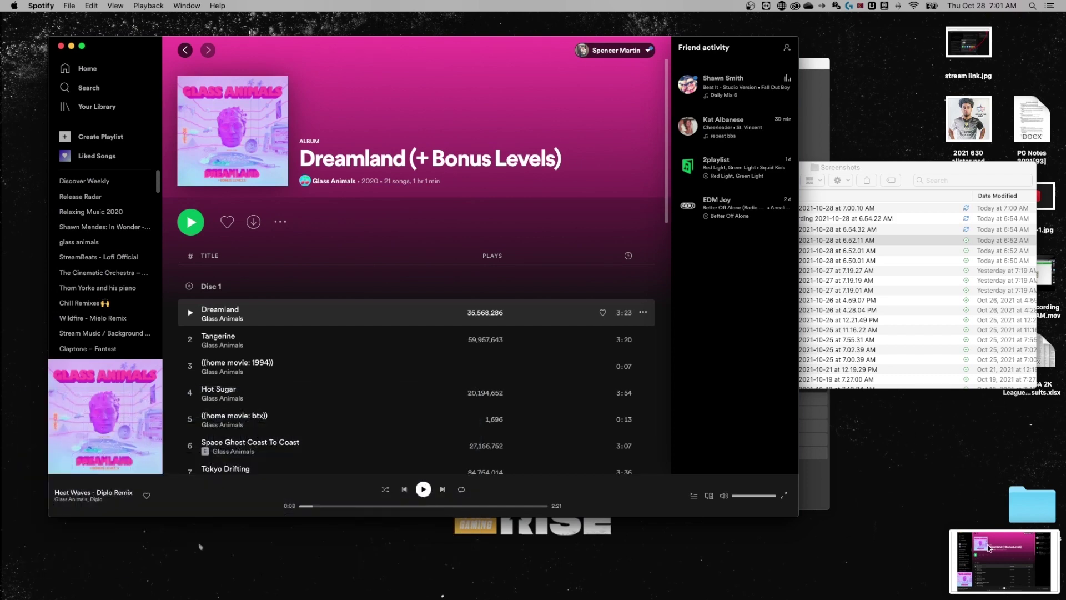
left_click(988, 548)
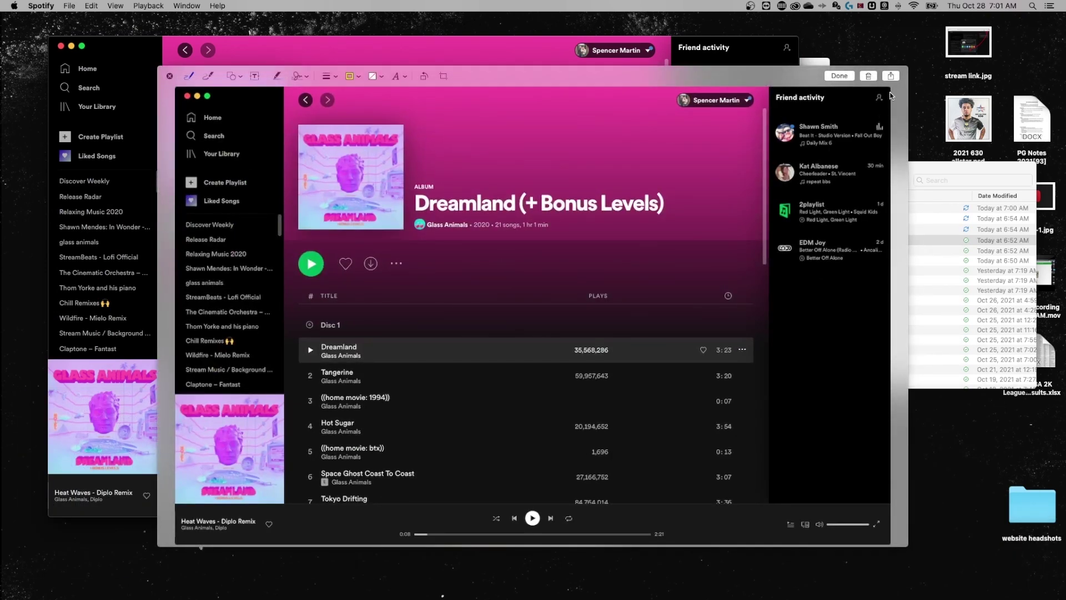
left_click(170, 76)
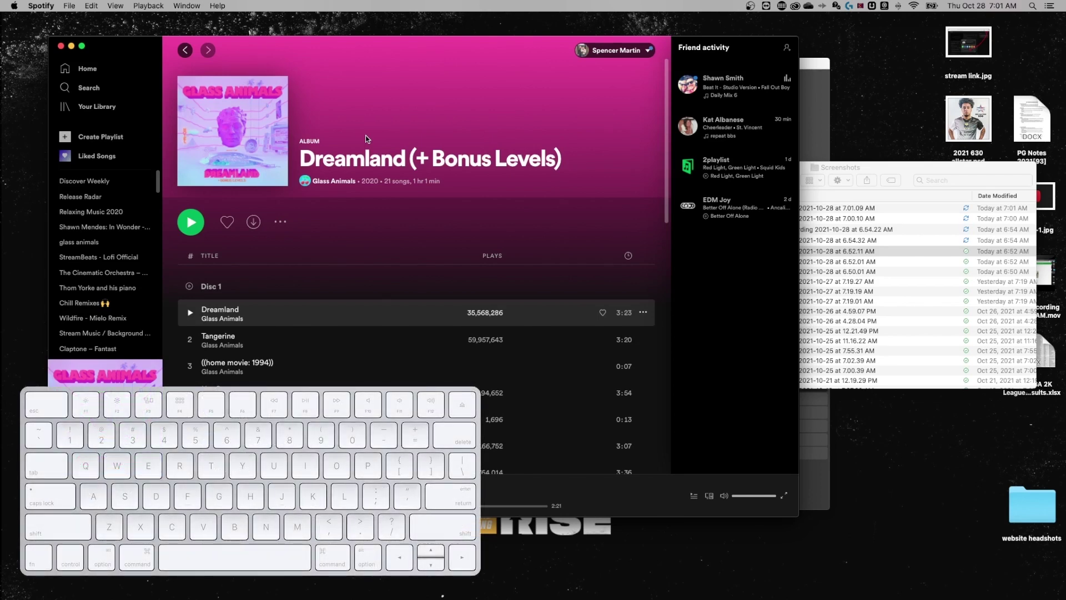
Step: Capture the Spotify window with its shadow straight to the clipboard
key("super+shift+4")
key("space")
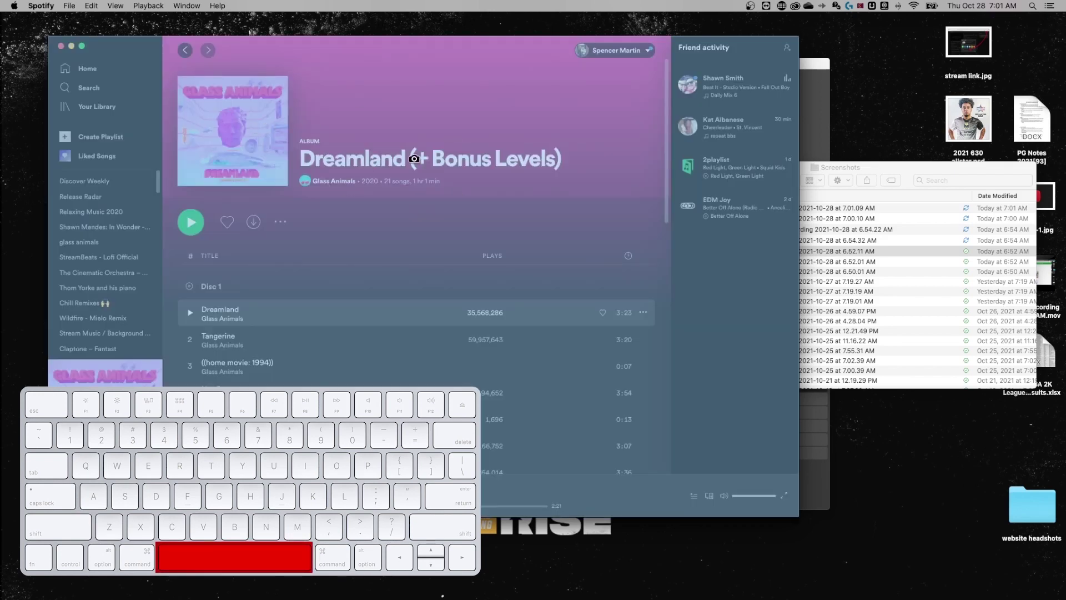
key("ctrl")
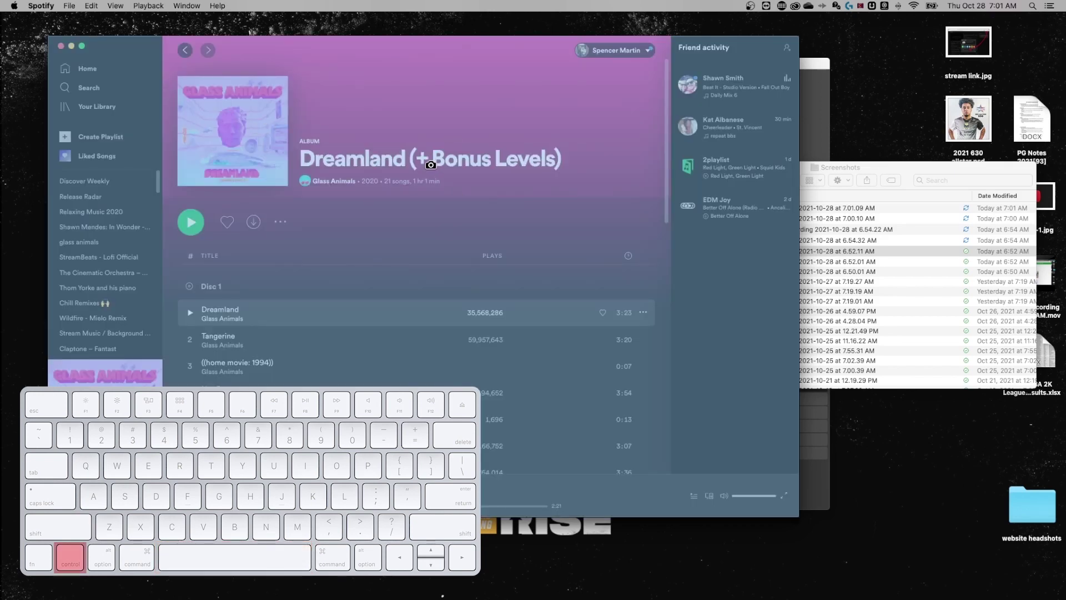
left_click(431, 165, "ctrl")
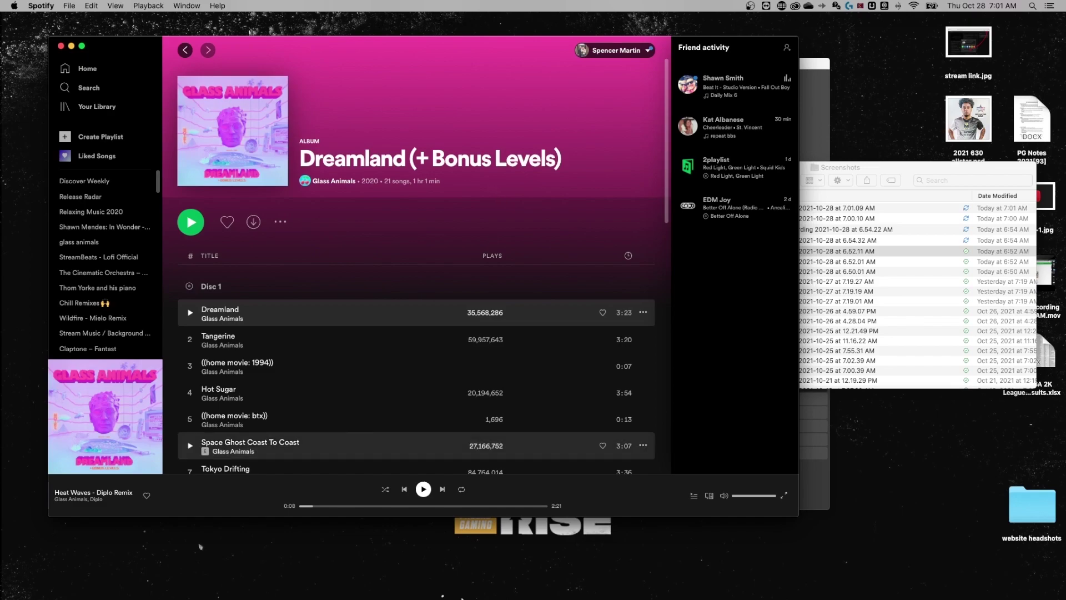
Step: Switch to Photoshop, create a 1555 x 1036 px document from the Clipboard preset, and paste the window screenshot into it
left_click(452, 585)
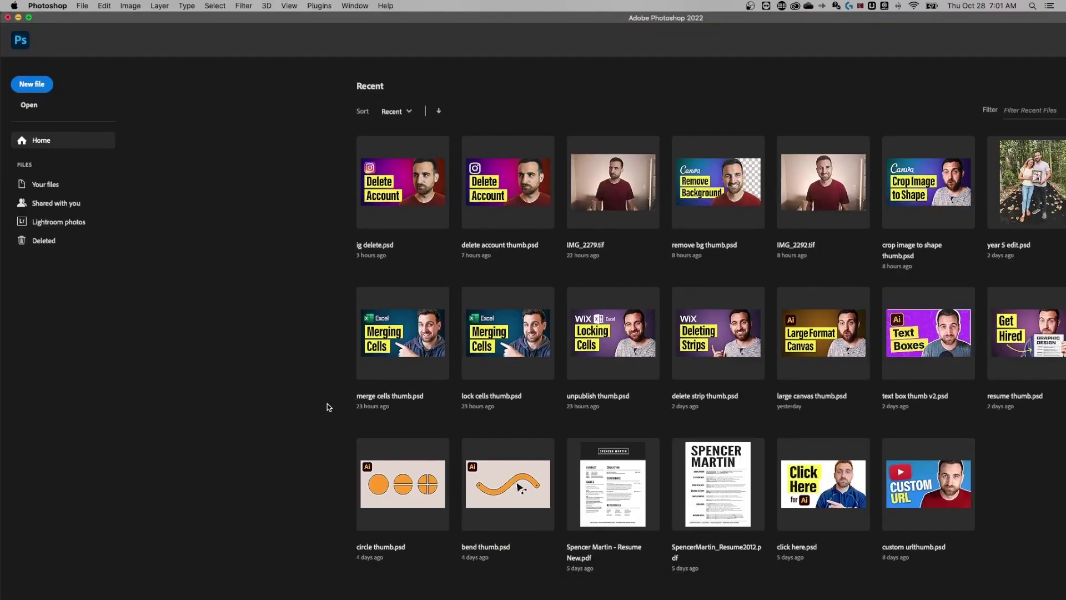
key("super+n")
left_click(536, 373)
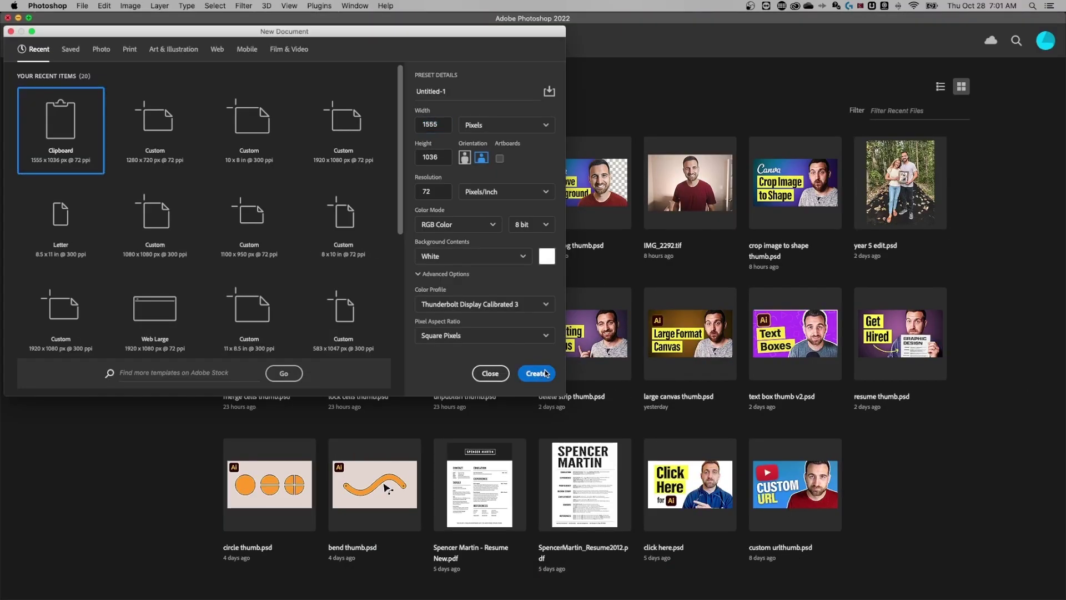
key("super+v")
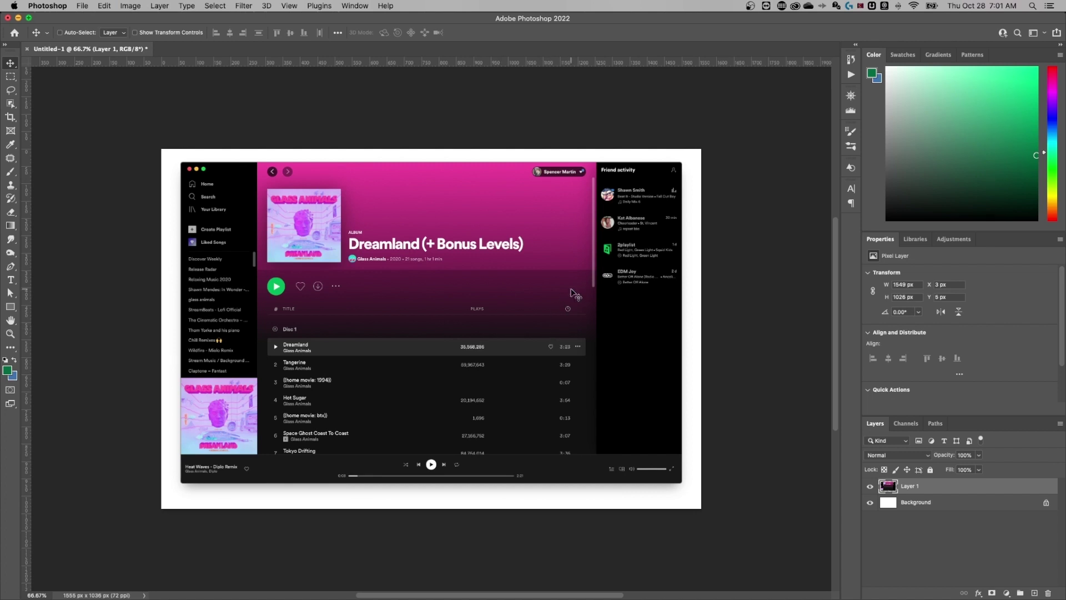
Step: Open the macOS screenshot toolbar and set it to capture a selected portion of the screen
mouse_move(507, 597)
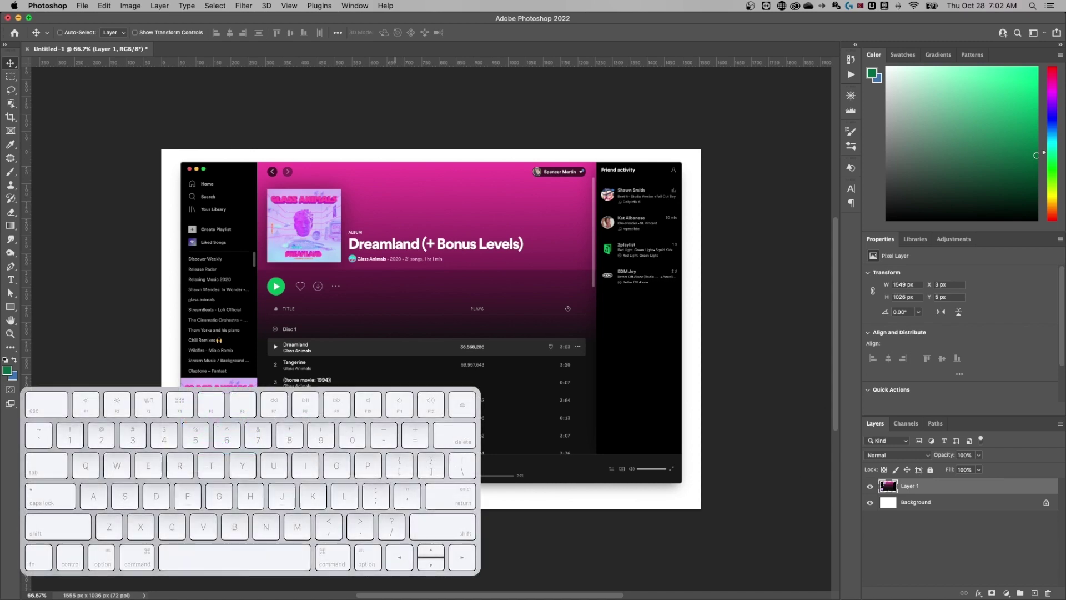
key("shift+super+5")
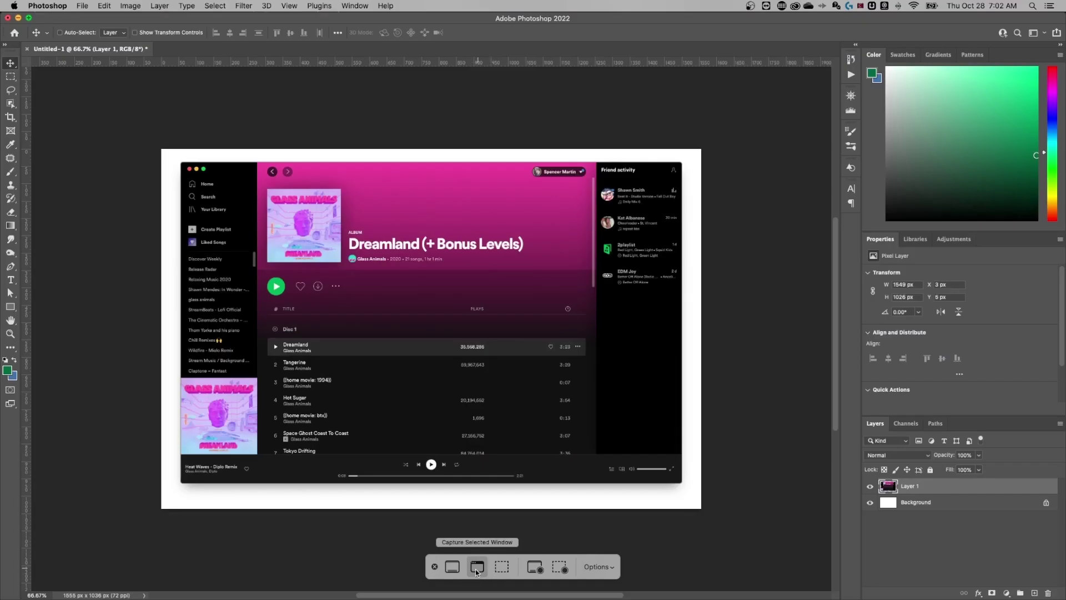
left_click(452, 568)
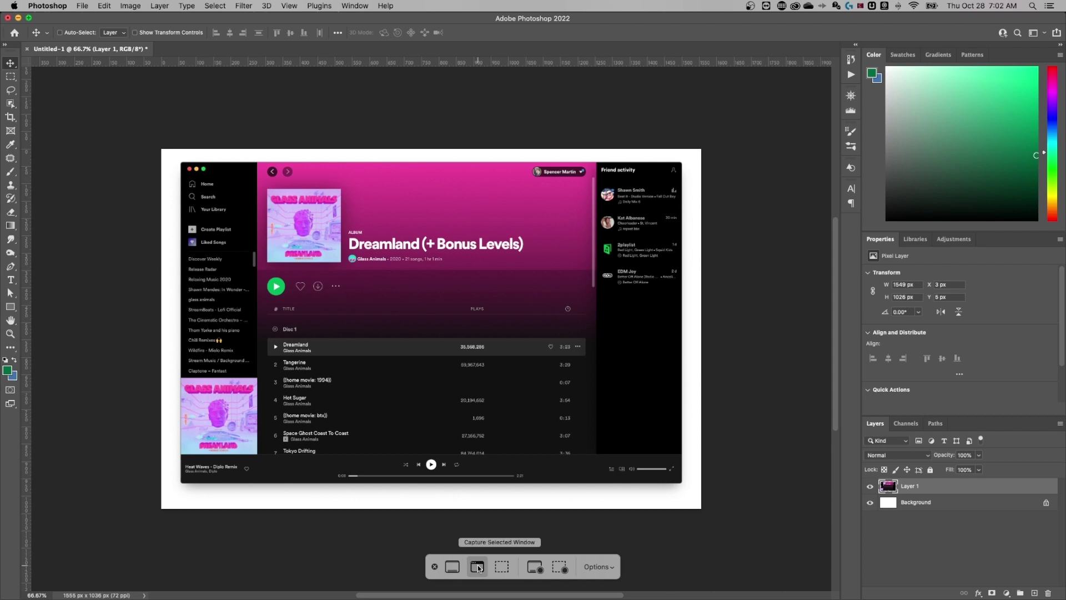
left_click(503, 567)
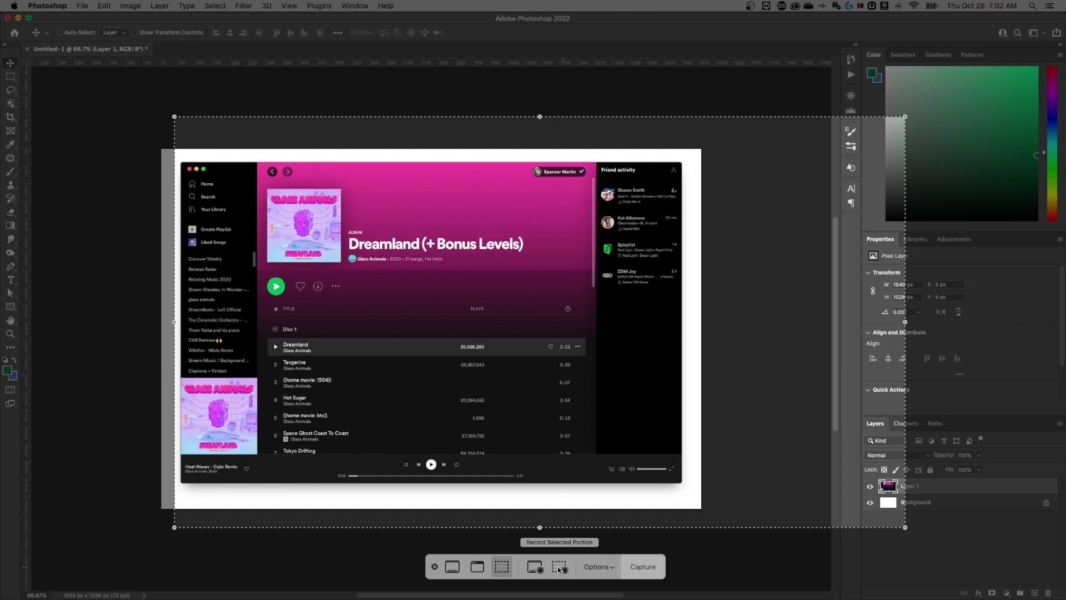
Step: Choose the Screenshots folder as the save location for captures through the Other Location option
left_click(609, 570)
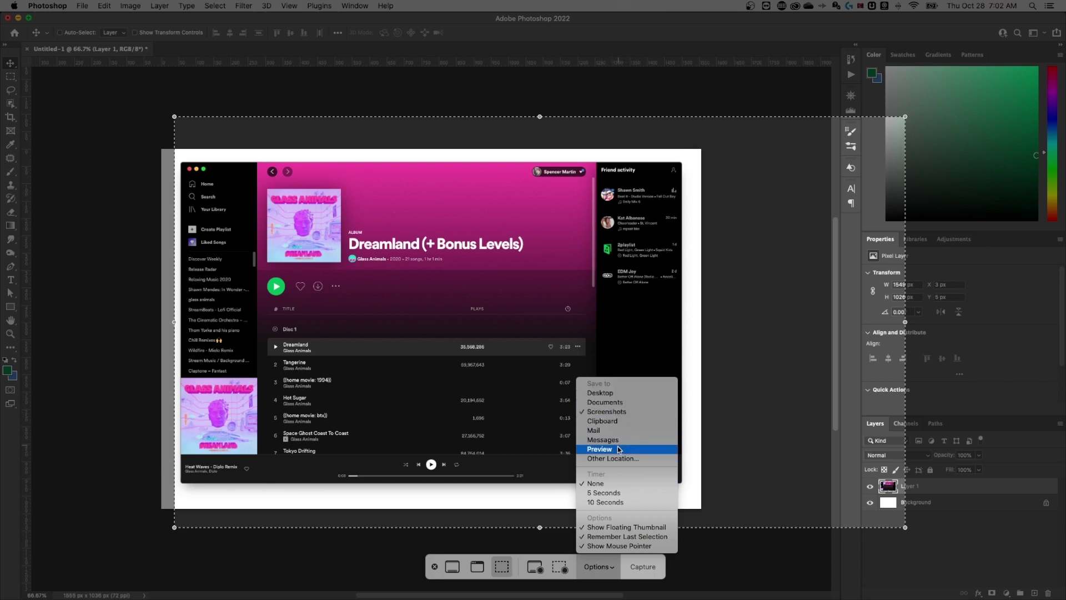
left_click(606, 460)
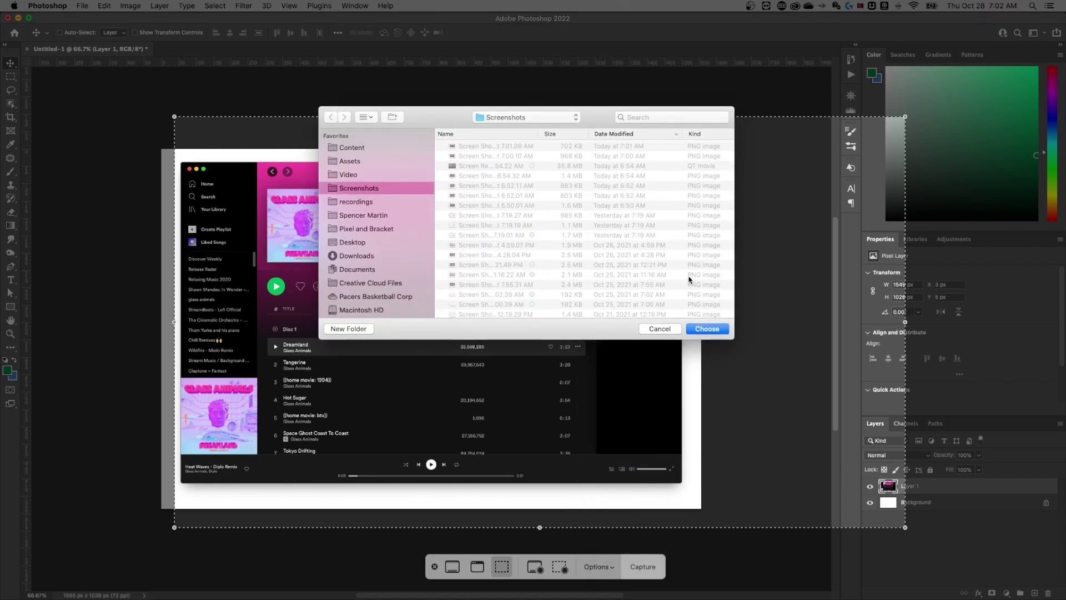
left_click(709, 328)
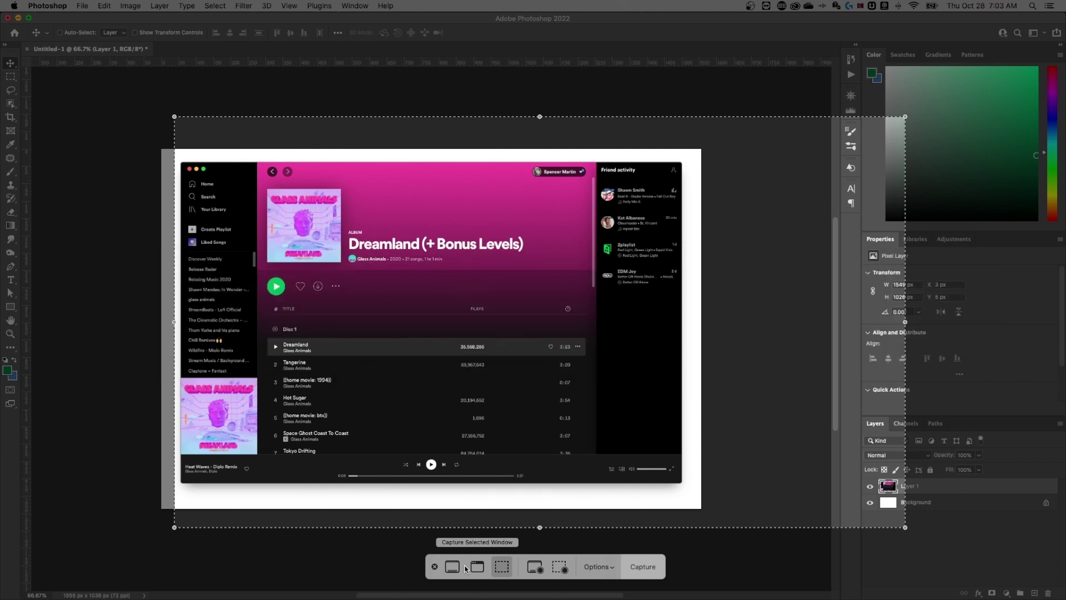
Step: Review the screenshot save locations, timer and selection options, and dismiss the capture toolbar
left_click(596, 567)
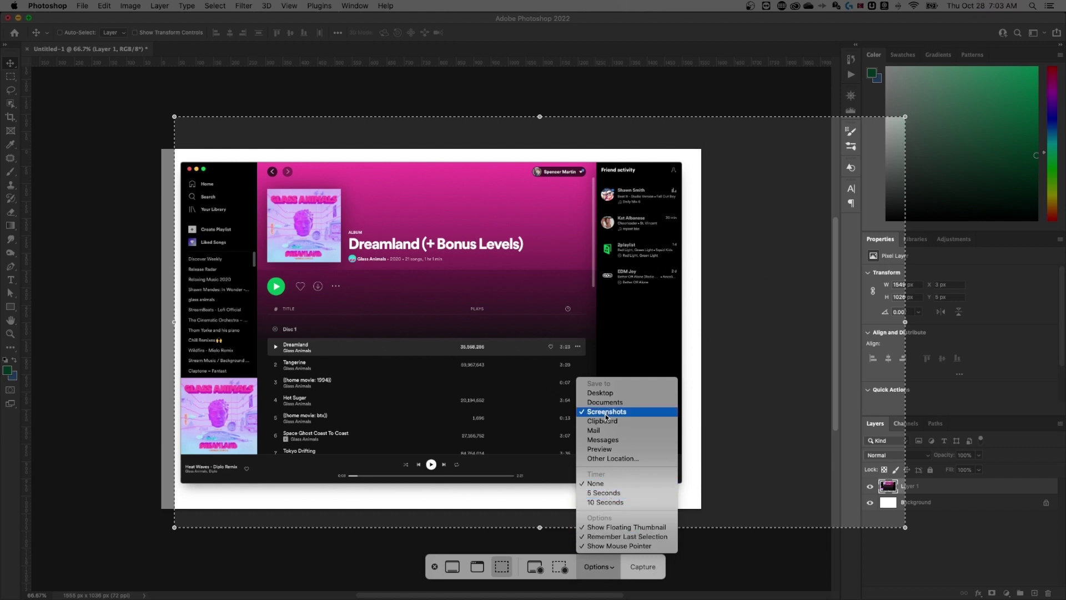
left_click(607, 537)
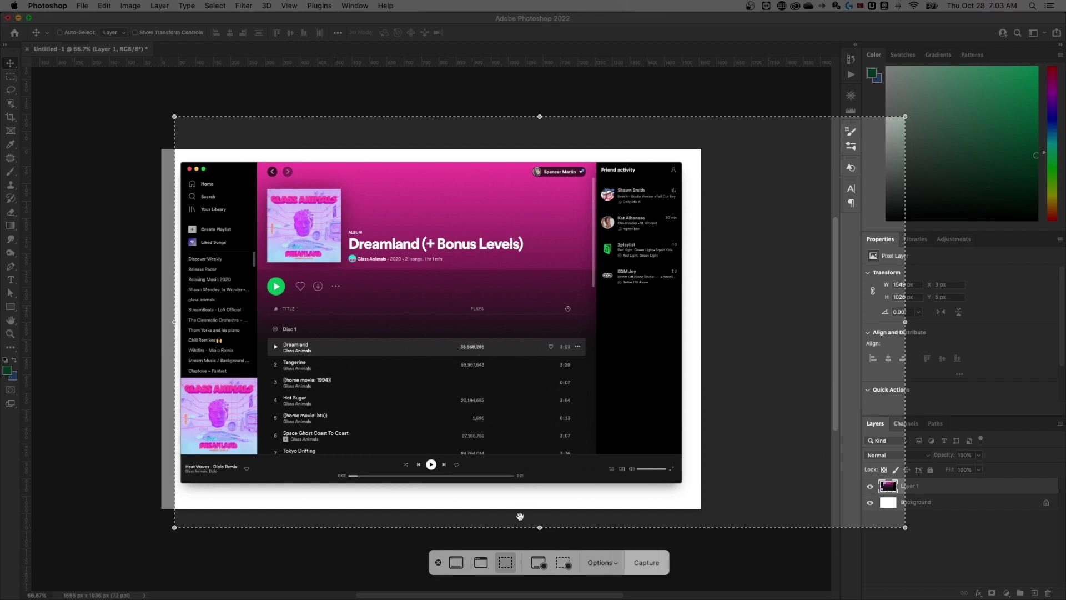
key("Escape")
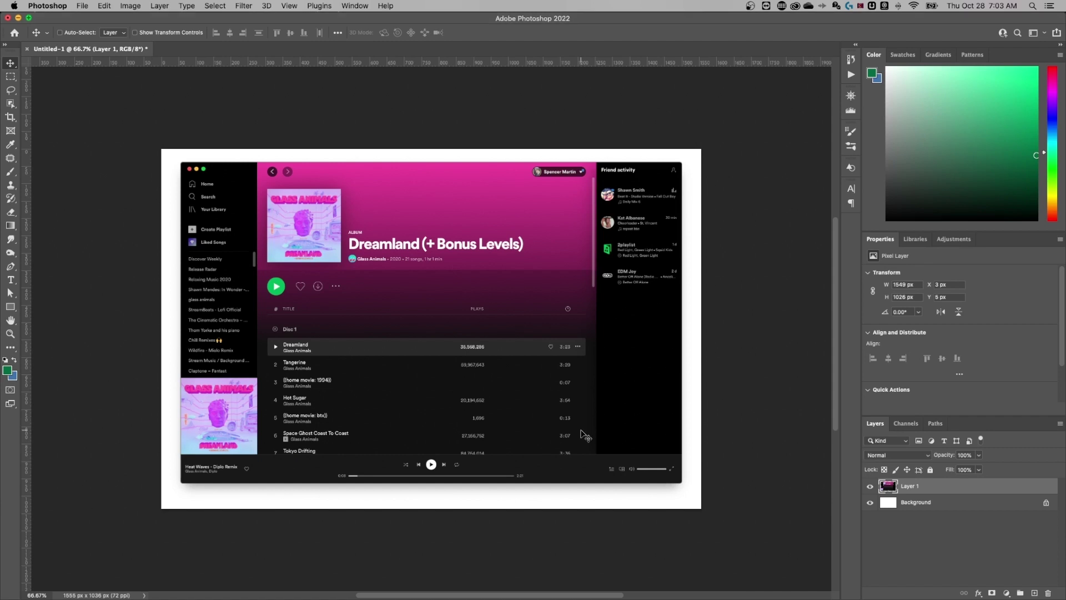